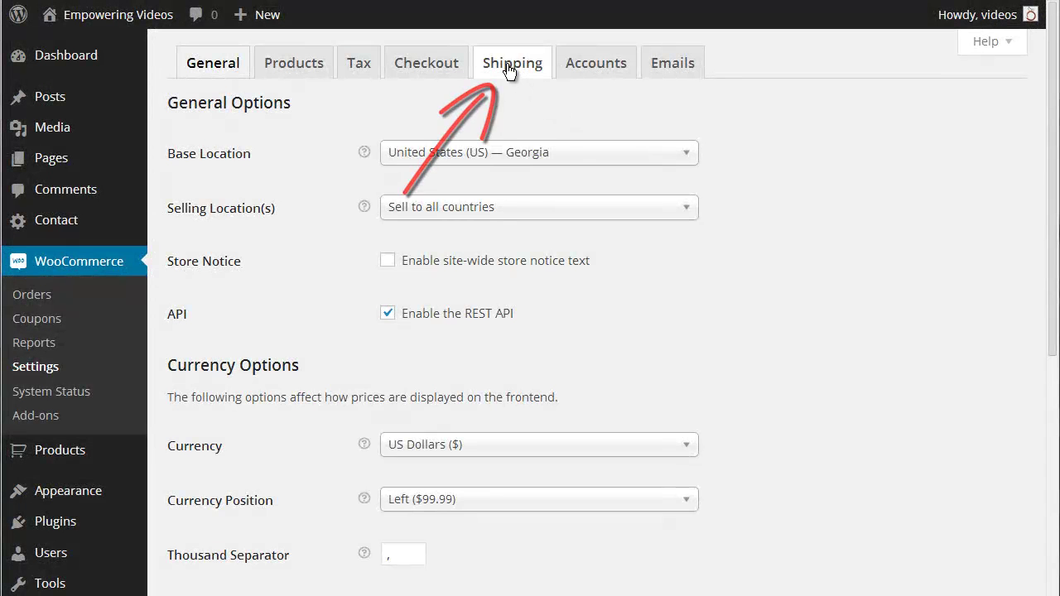
Open the Shipping tab of WooCommerce settings.
left_click(508, 65)
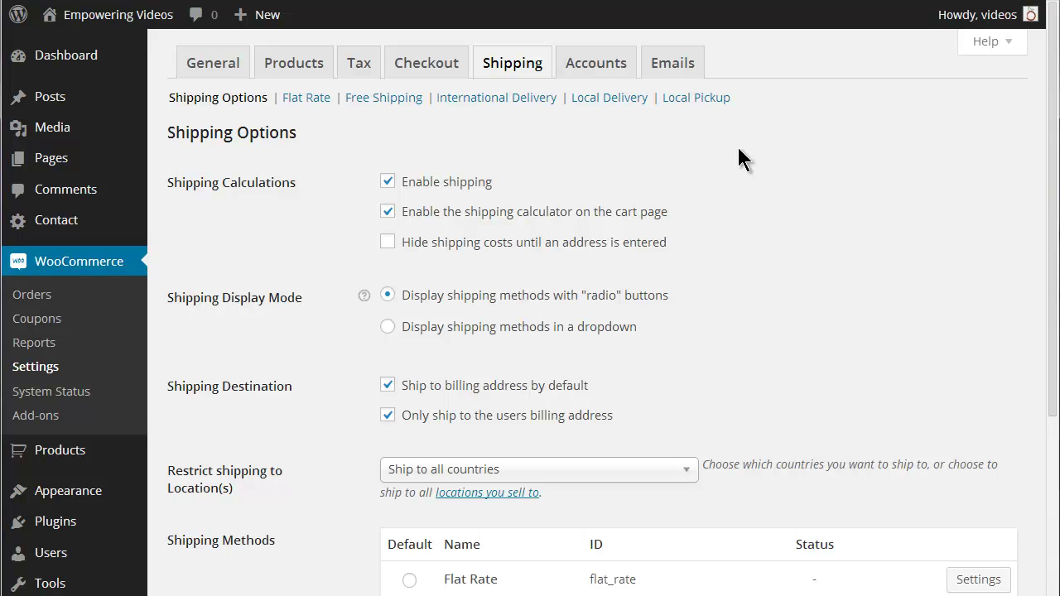
Enable the cart shipping calculator and enter a United States, Kentucky address with postcode 42001.
left_click(388, 211)
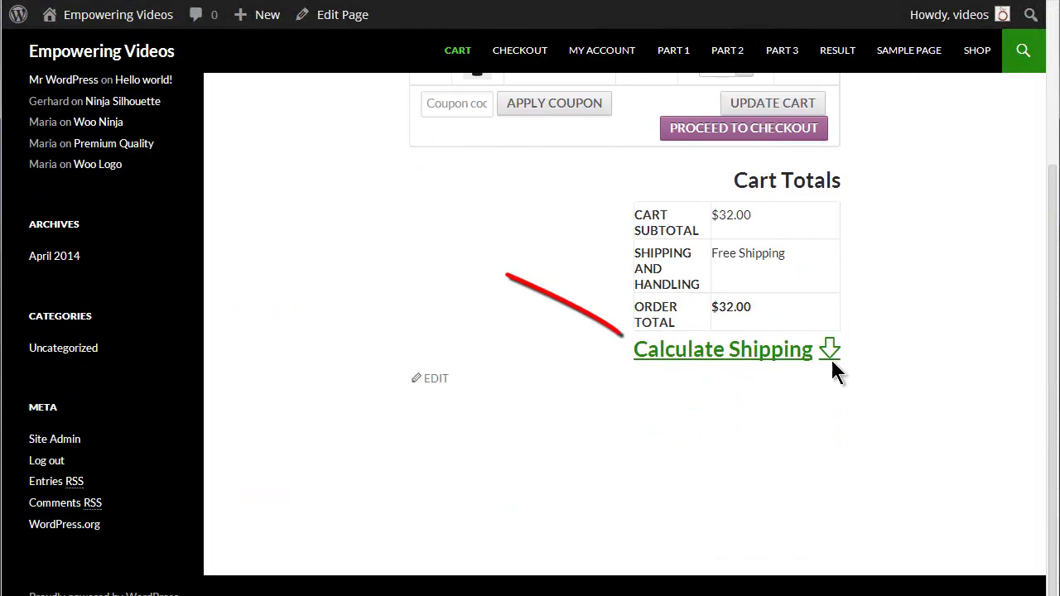
left_click(830, 362)
left_click(828, 384)
left_click_drag(878, 25, 885, 406)
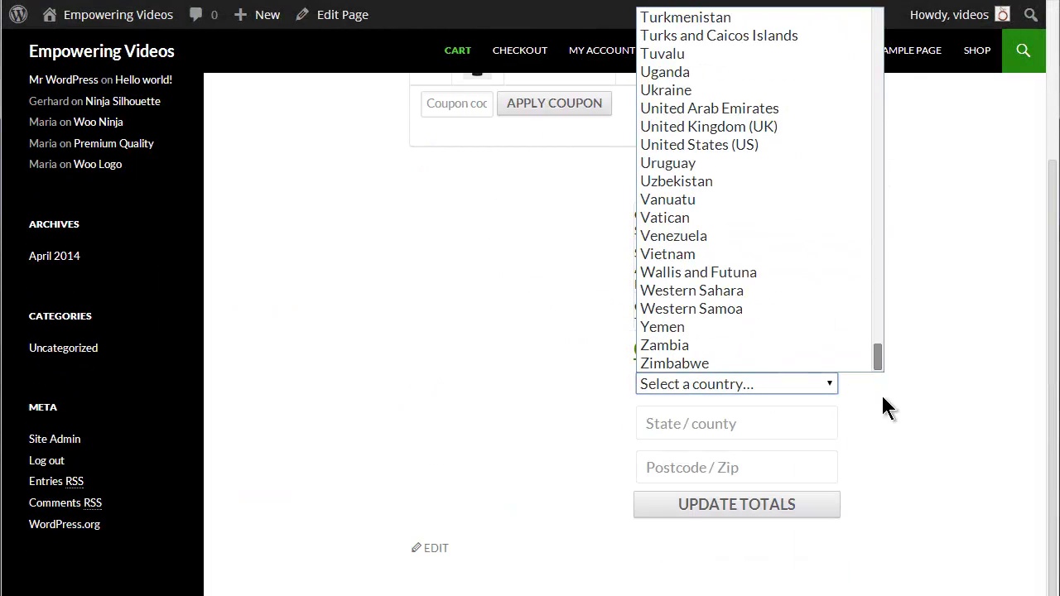
left_click(704, 146)
left_click(830, 419)
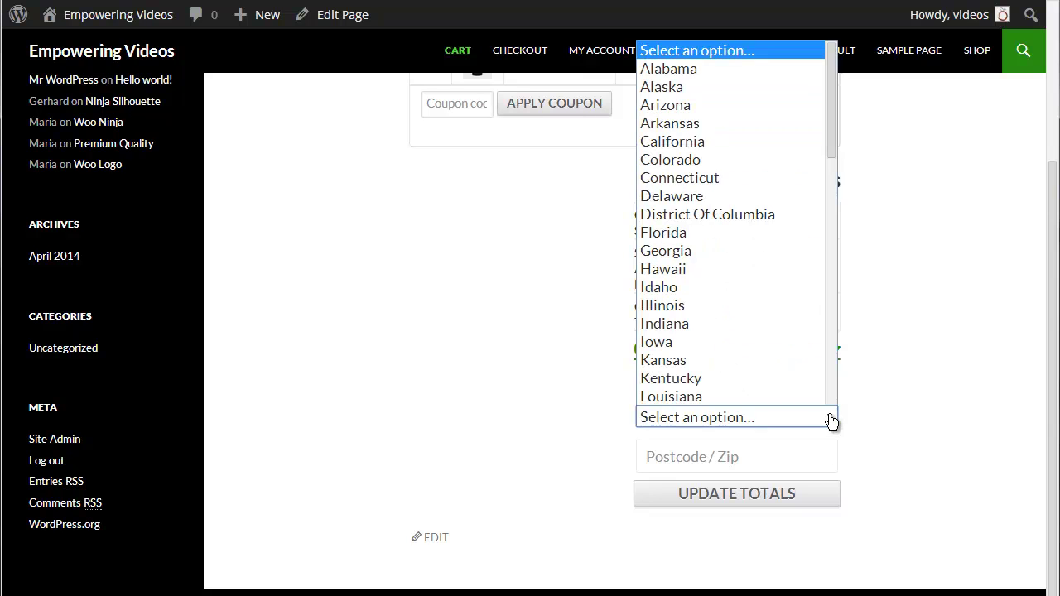
left_click(671, 378)
left_click(754, 452)
type("4")
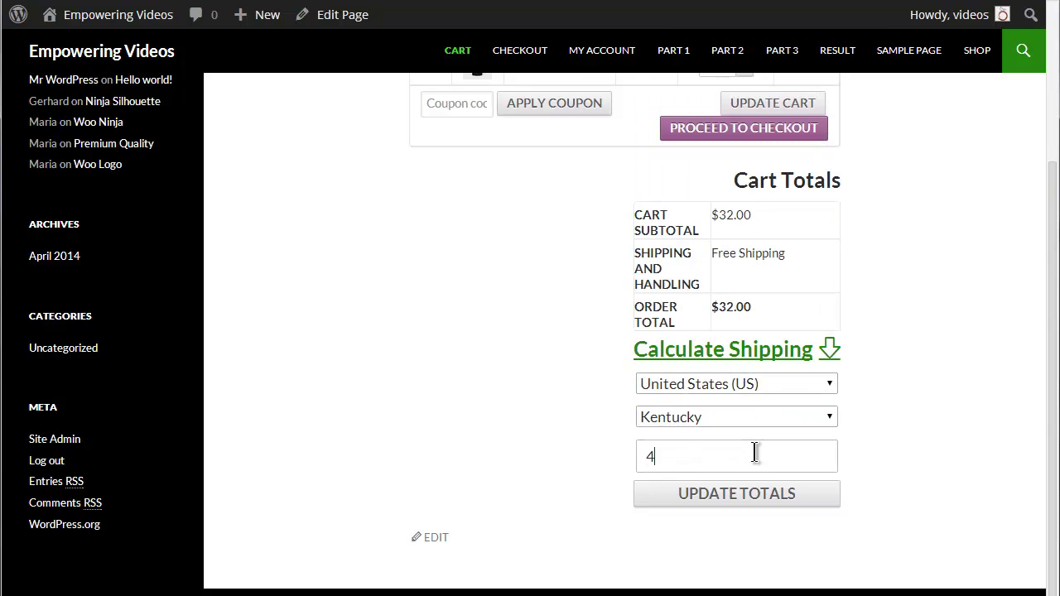
type("2001")
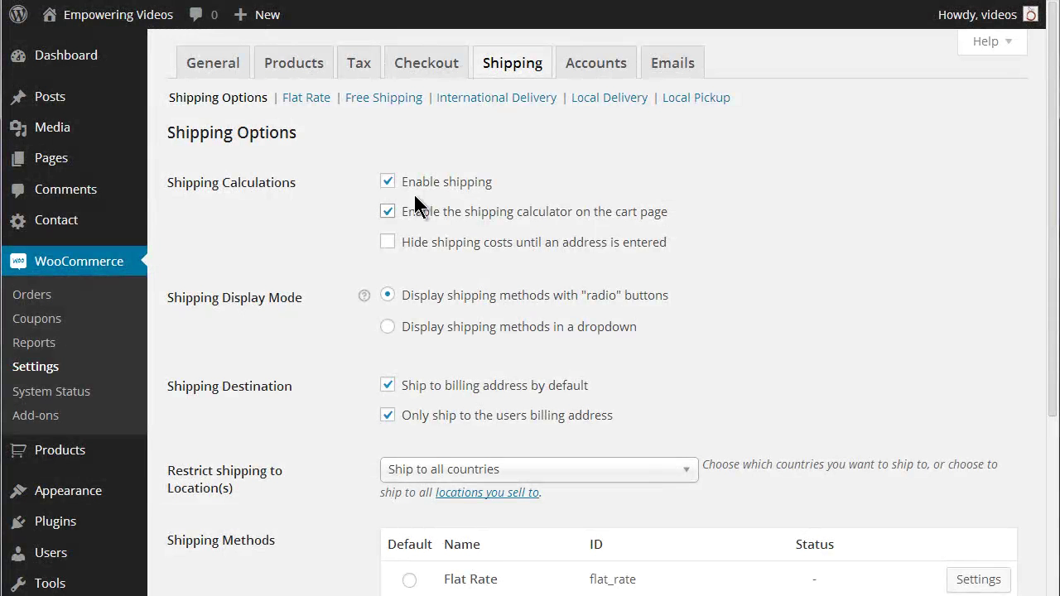
Tick 'Hide shipping costs until an address is entered' and untick the cart shipping calculator.
left_click(387, 242)
left_click(387, 211)
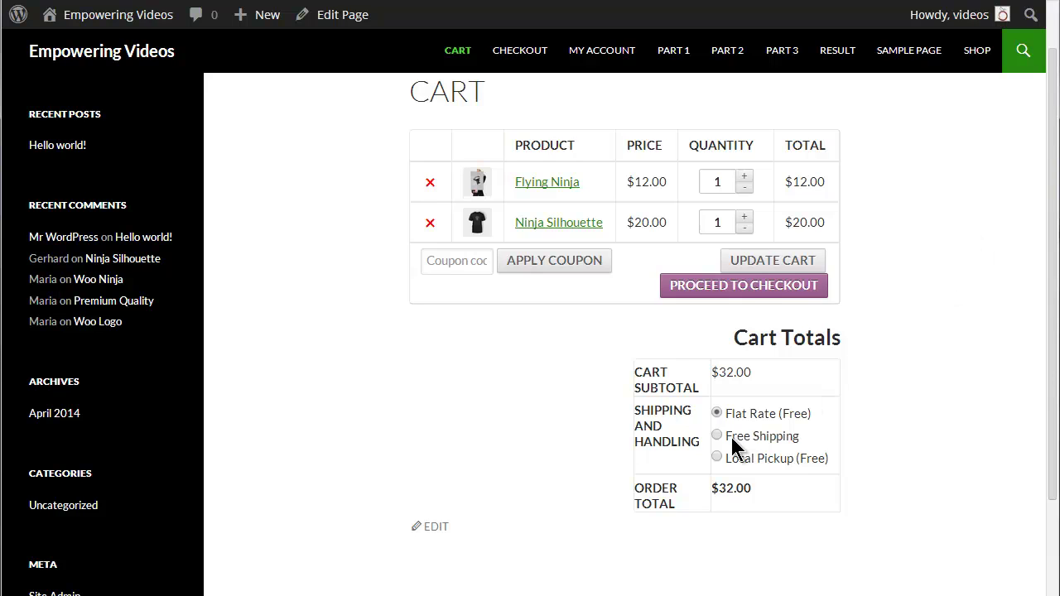
Switch shipping method display to a dropdown and select Free Shipping on the cart.
left_click(717, 437)
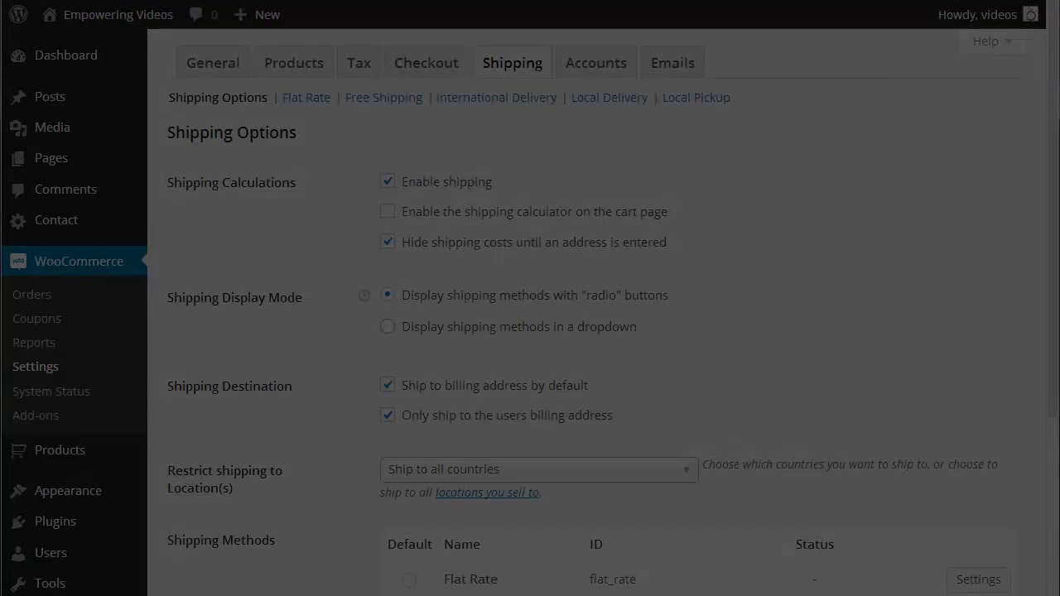
left_click(387, 326)
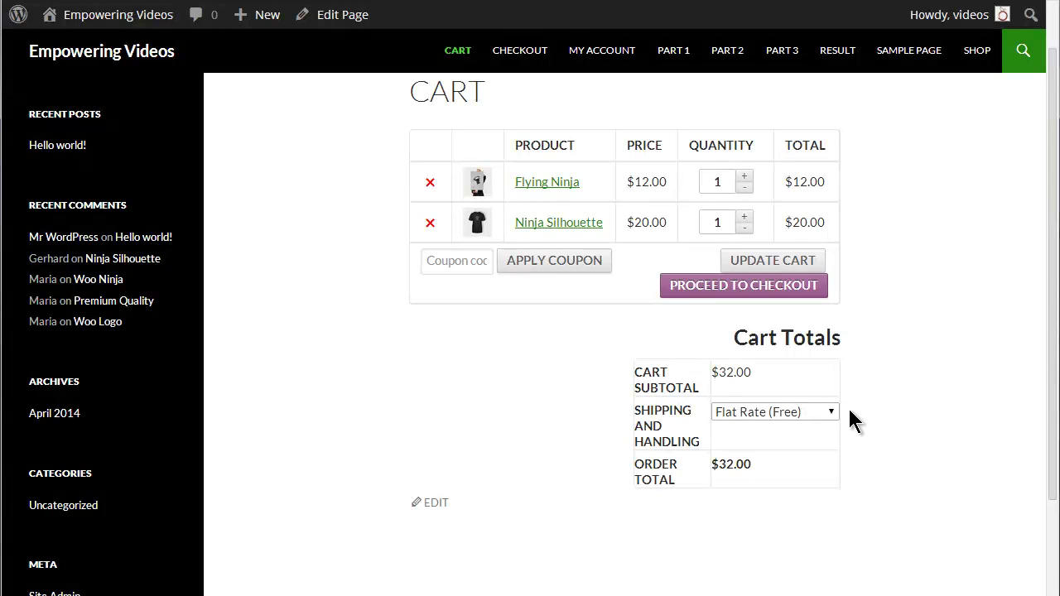
left_click(829, 414)
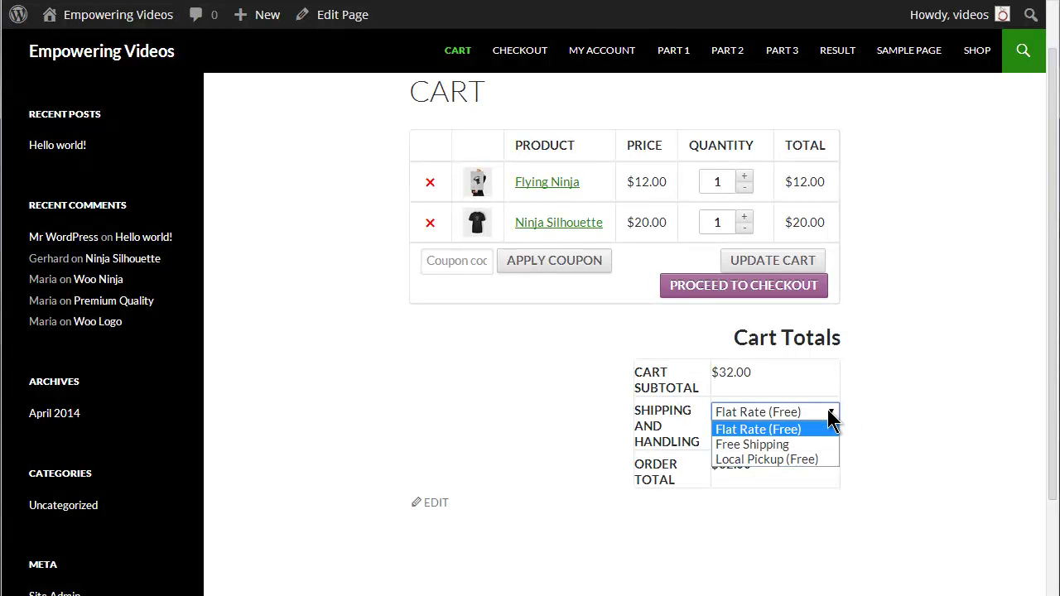
left_click(765, 445)
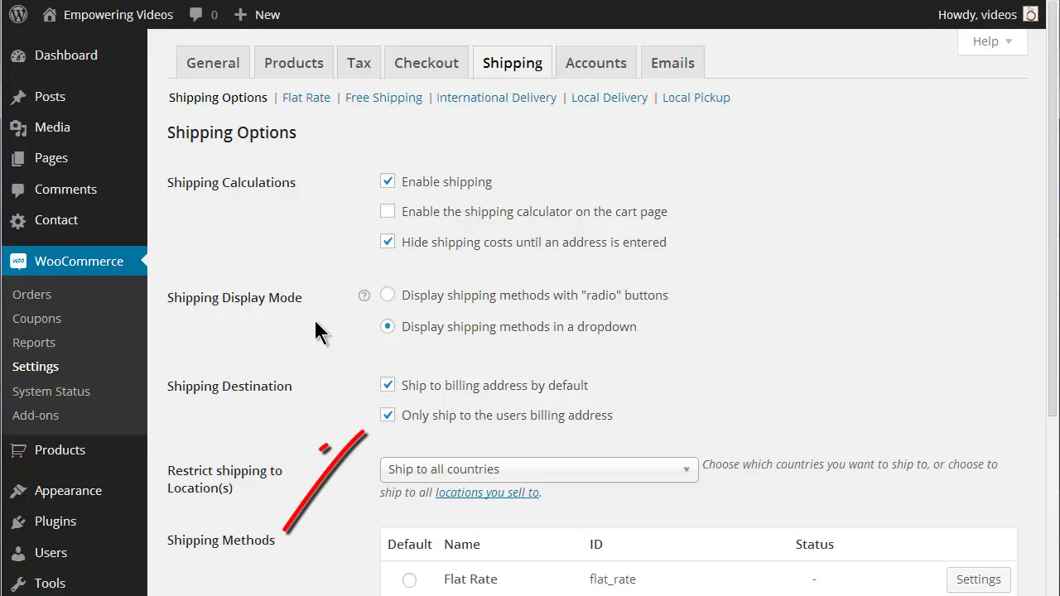
Untick the option to ship only to the customer's billing address.
left_click(385, 419)
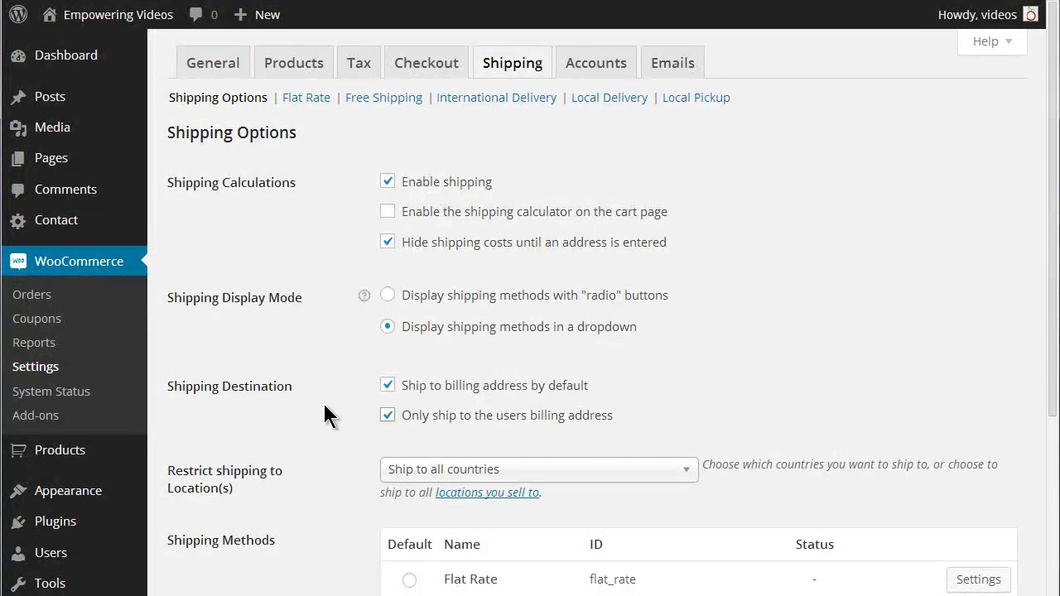
Set 'Restrict shipping to Location(s)' to 'Ship to all countries you sell to'.
scroll(325, 406, "down", 2)
scroll(324, 406, "down", 2)
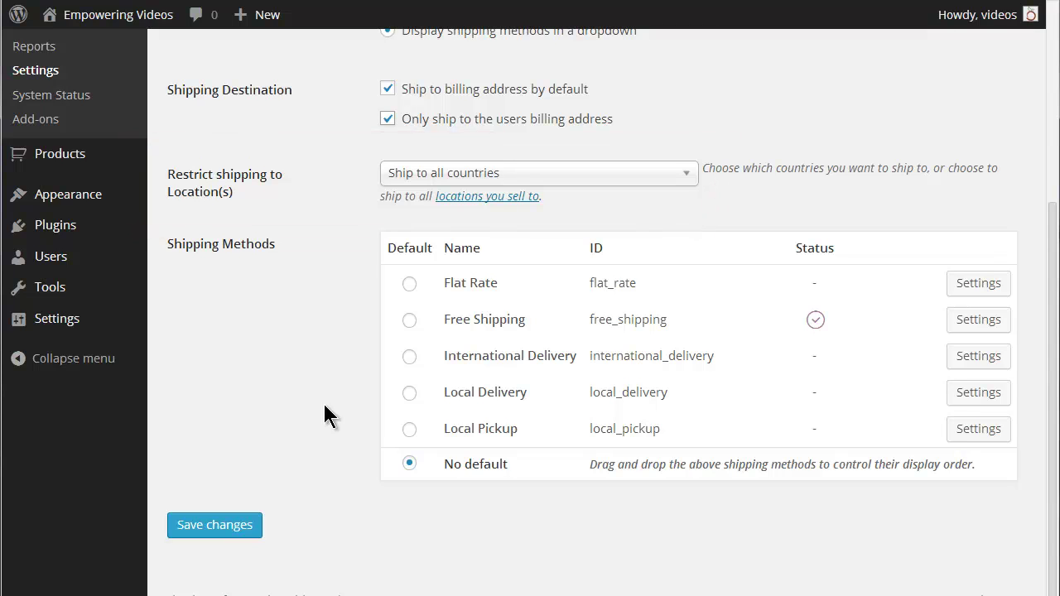
left_click(687, 180)
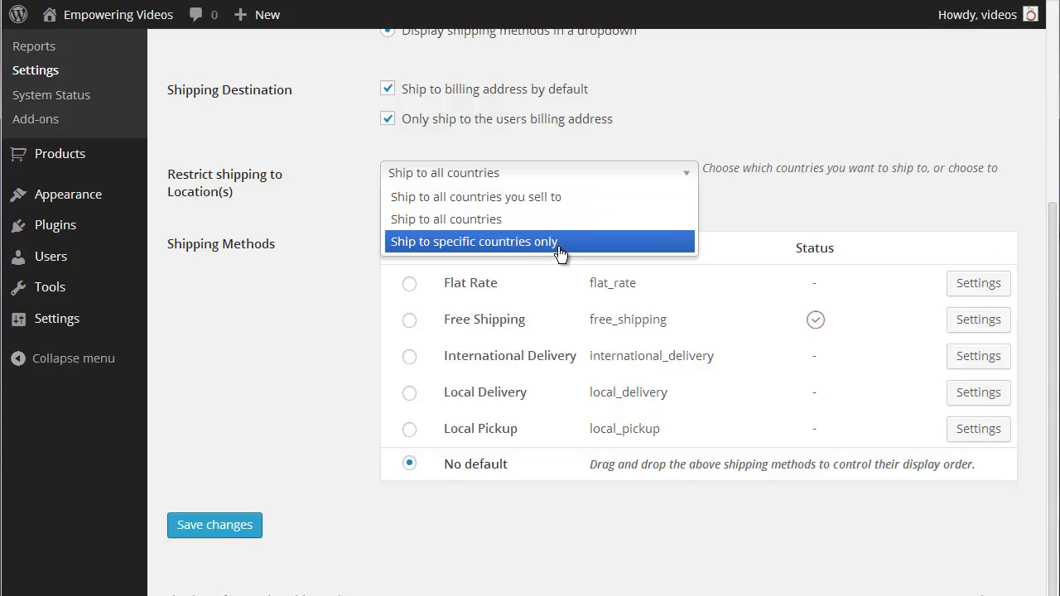
left_click(537, 198)
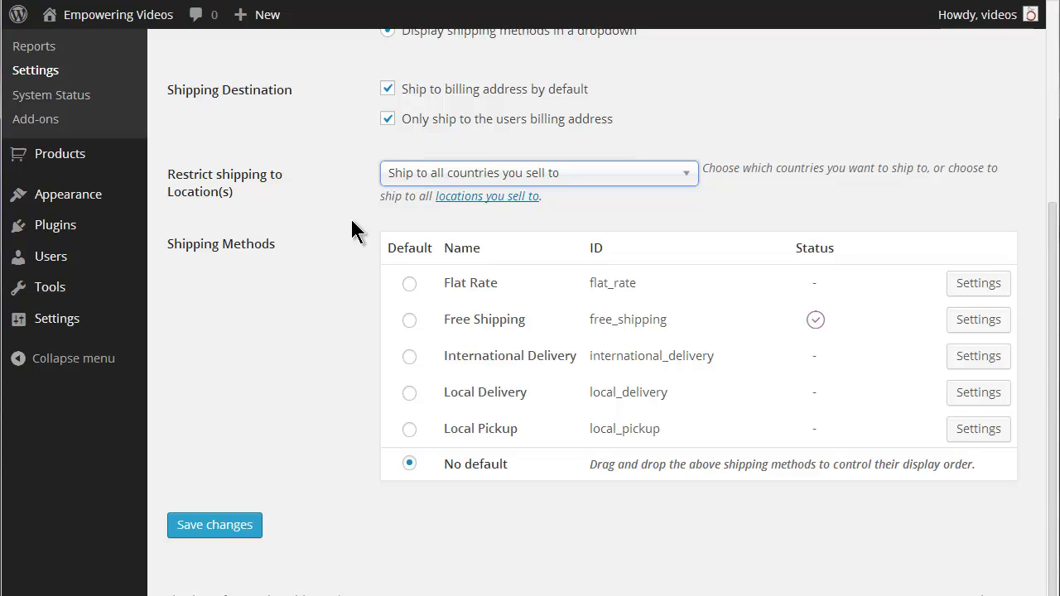
Keep No default method and Free Shipping below Flat Rate, then save the settings.
left_click(410, 323)
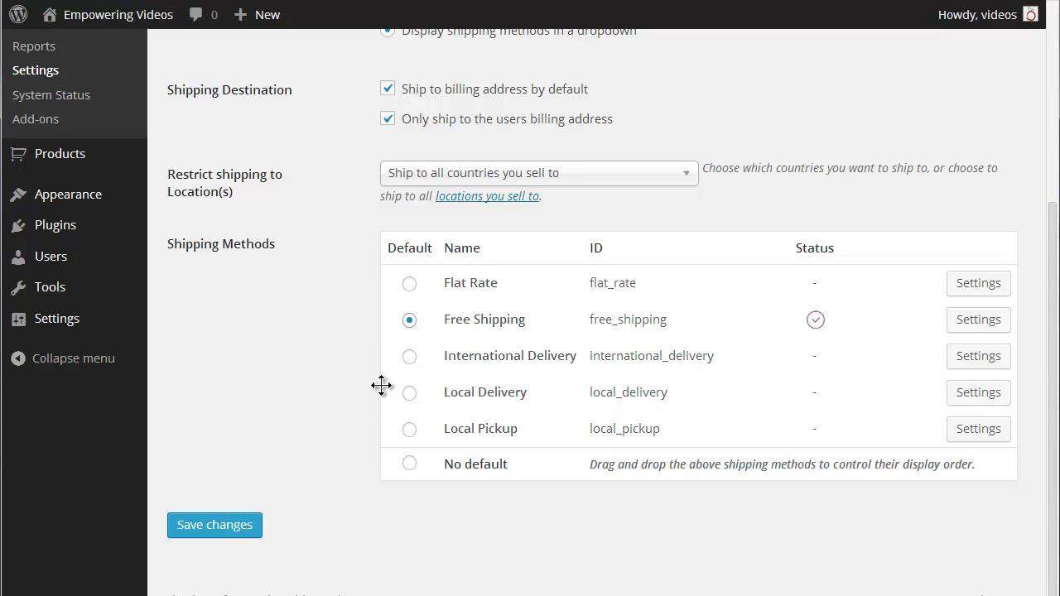
left_click(409, 464)
left_click_drag(473, 320, 476, 463)
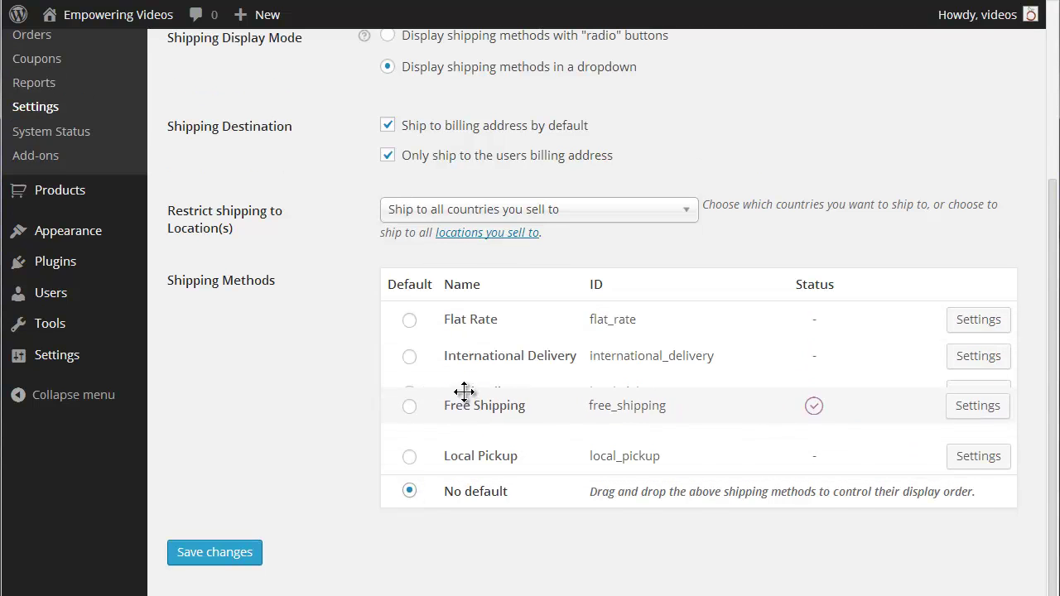
left_click_drag(477, 464, 476, 326)
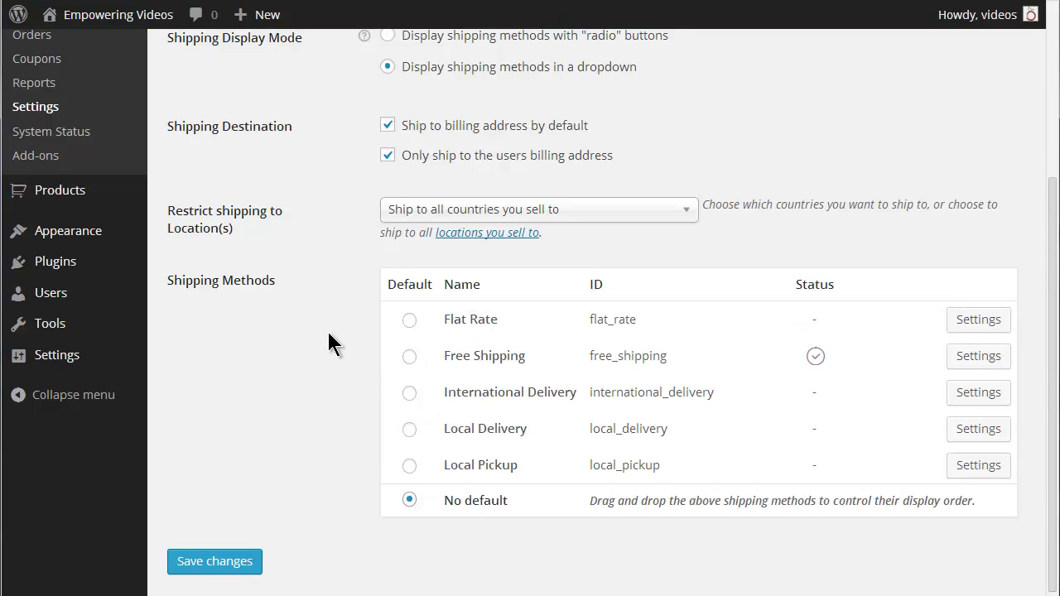
scroll(331, 340, "down", 1)
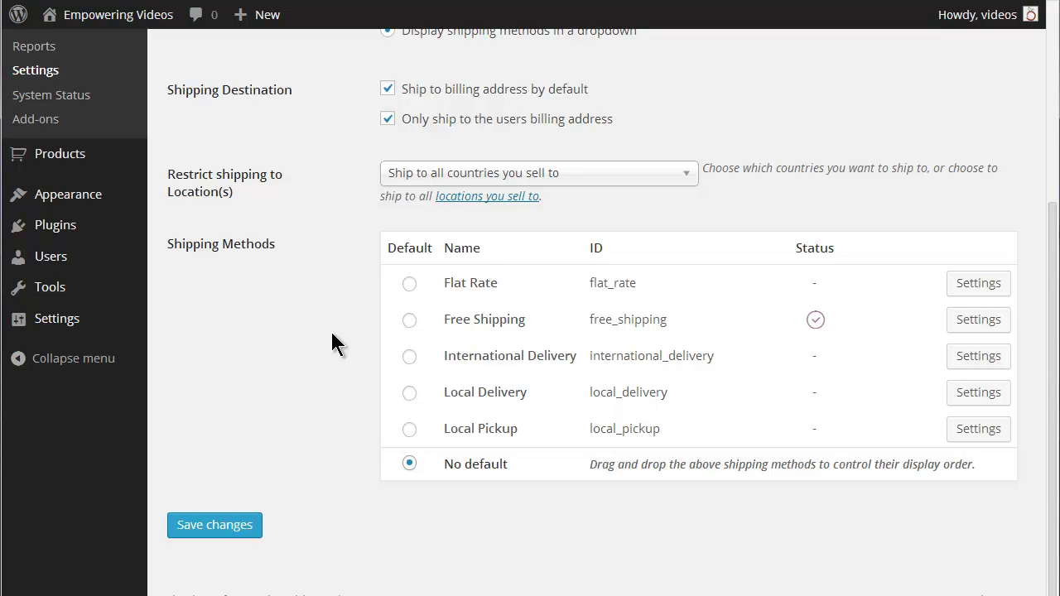
left_click(217, 528)
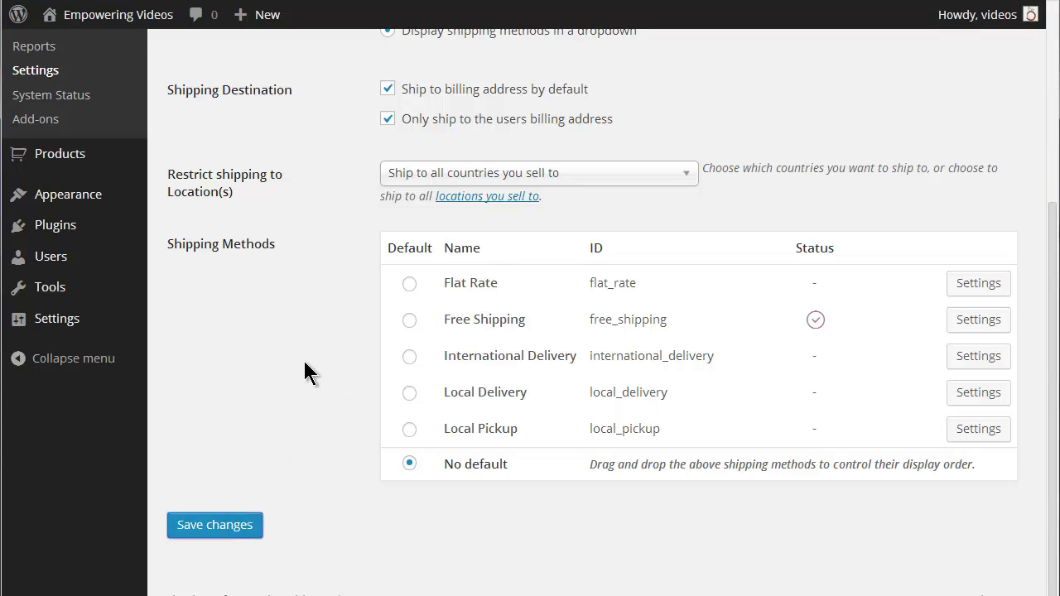